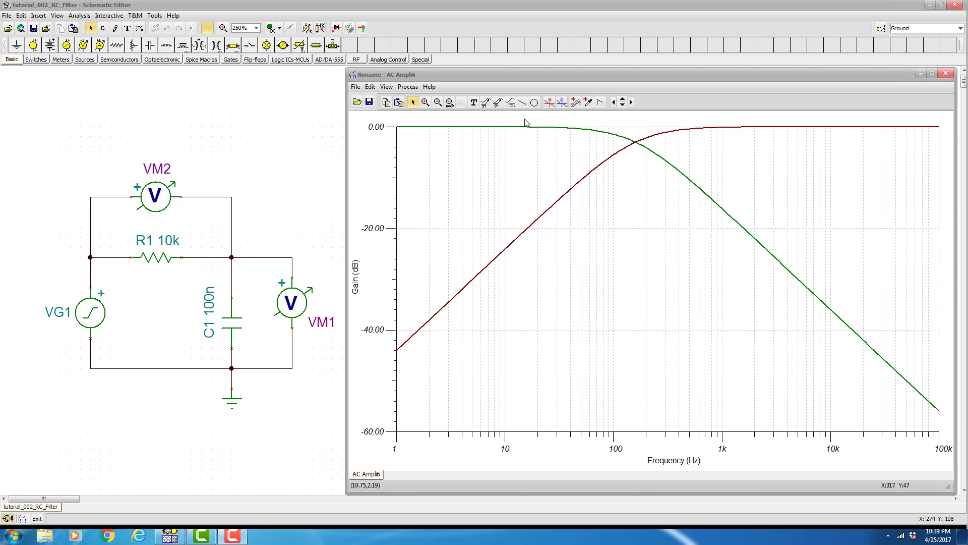
Step: Attach an automatic VM2 label to the red gain curve and place it below the curve
left_click(499, 103)
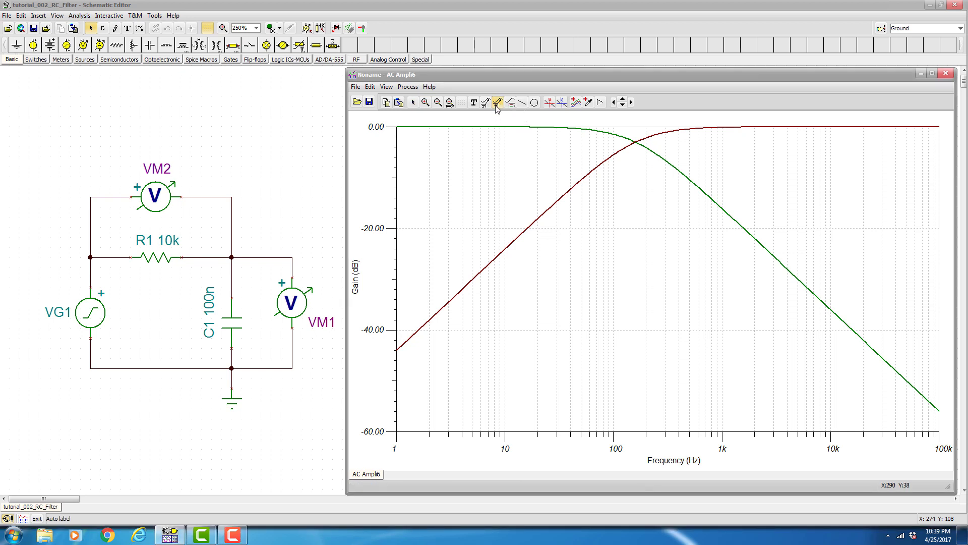
left_click(483, 270)
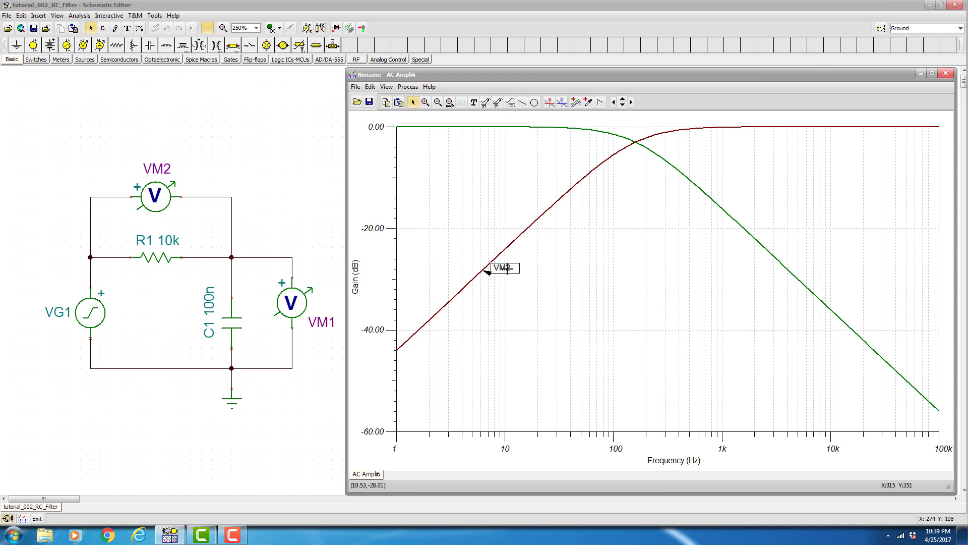
left_click(545, 315)
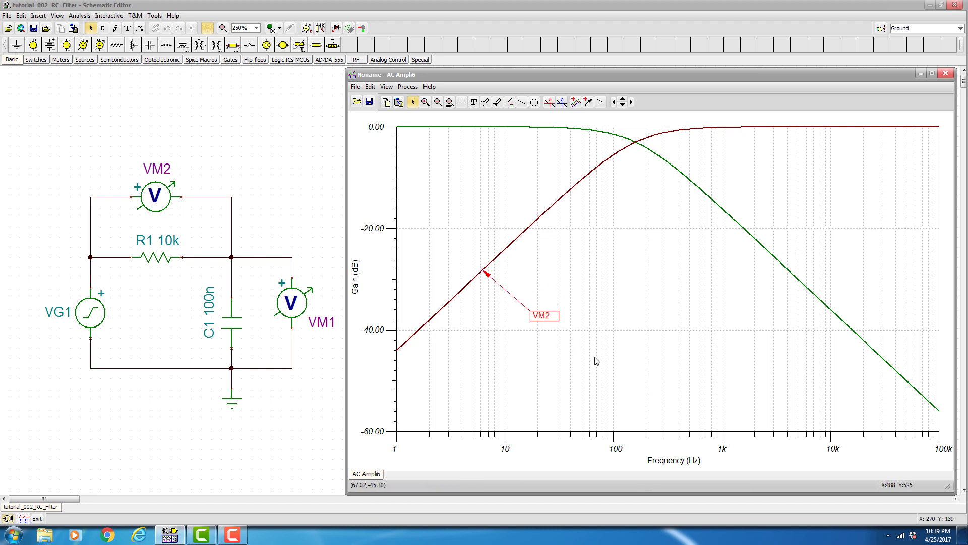
Step: Delete the VM2 label and show VM1 and VM2 in separate plot panels
left_click(556, 321)
key("Delete")
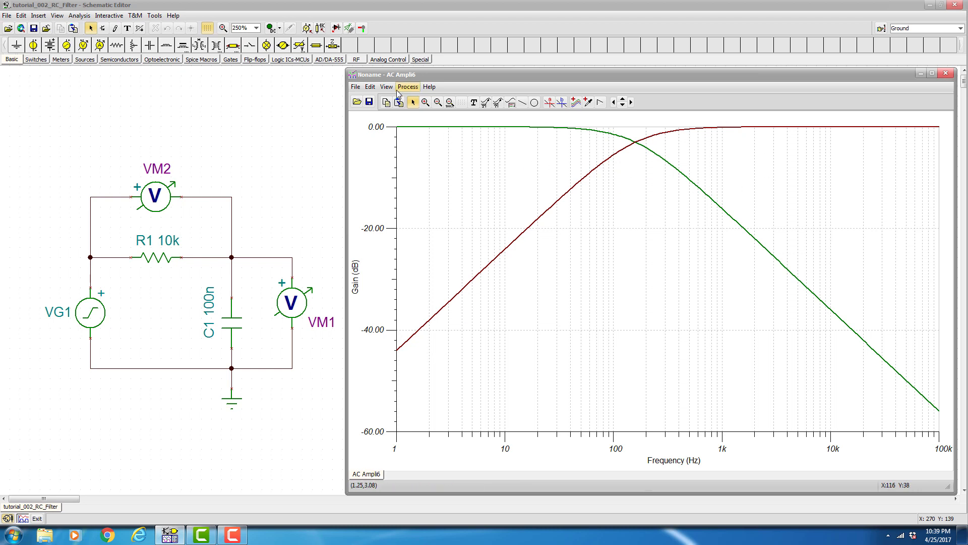
left_click(390, 89)
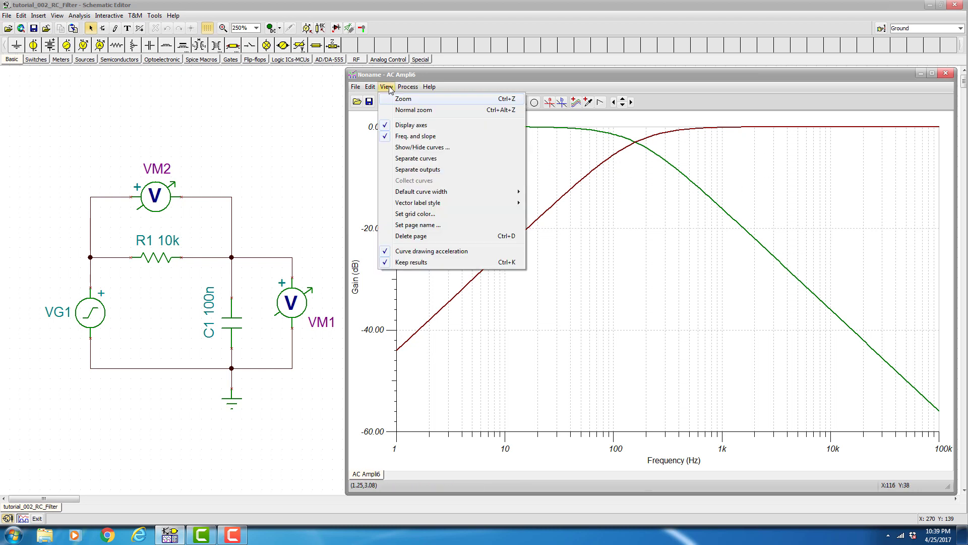
left_click(437, 171)
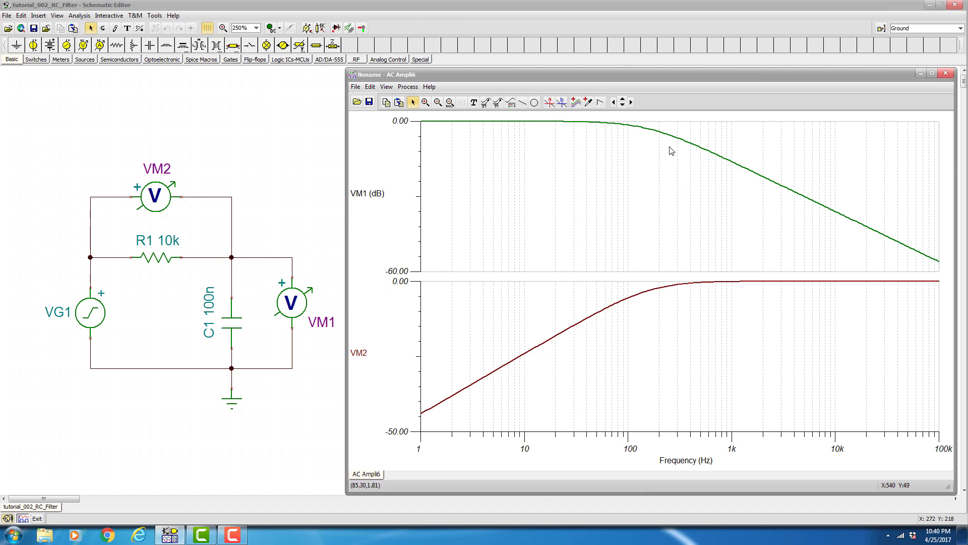
Step: Place cursor a on the VM1 curve and snap it to -3 dB, about 158.77 Hz
left_click(549, 103)
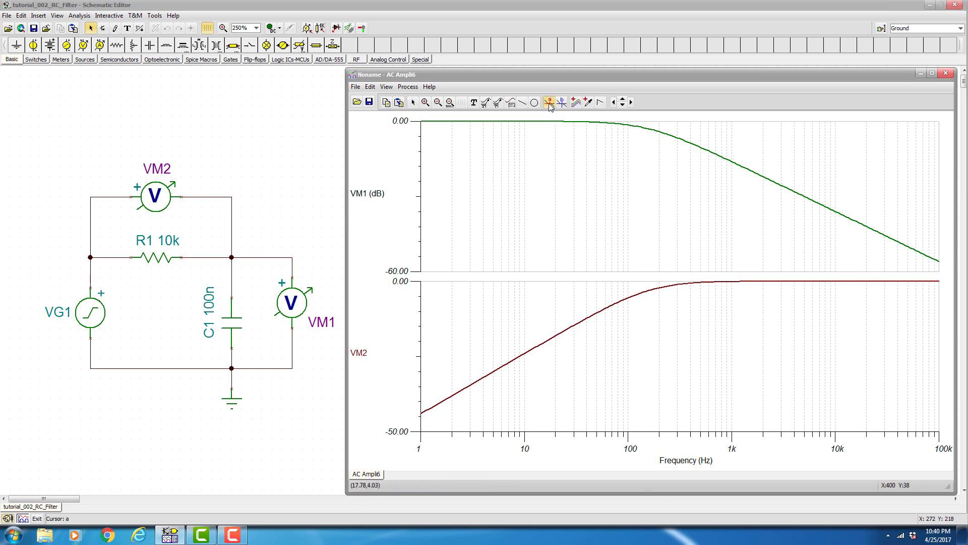
left_click(746, 173)
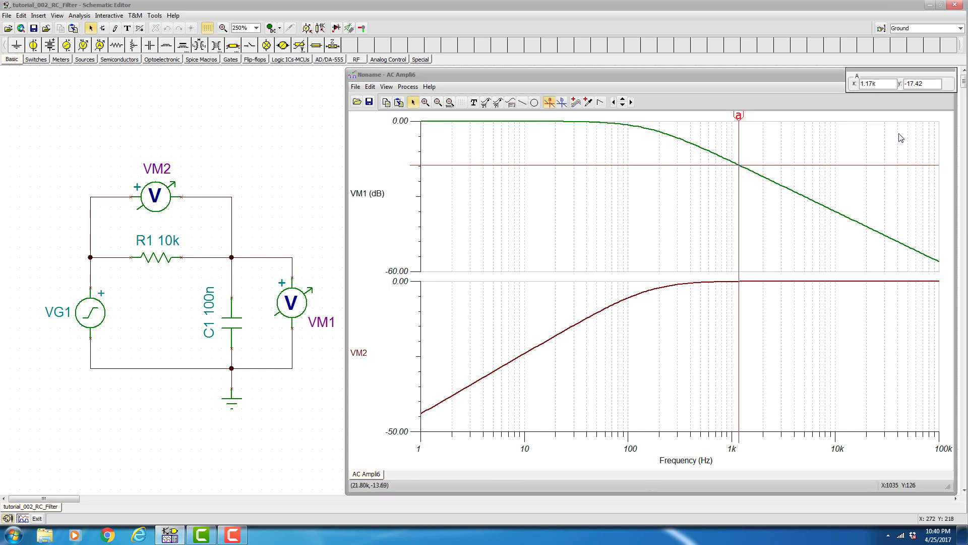
mouse_move(893, 74)
left_mouse_down()
mouse_move(885, 104)
mouse_move(517, 169)
mouse_move(483, 198)
left_mouse_up()
key("Tab")
type("-")
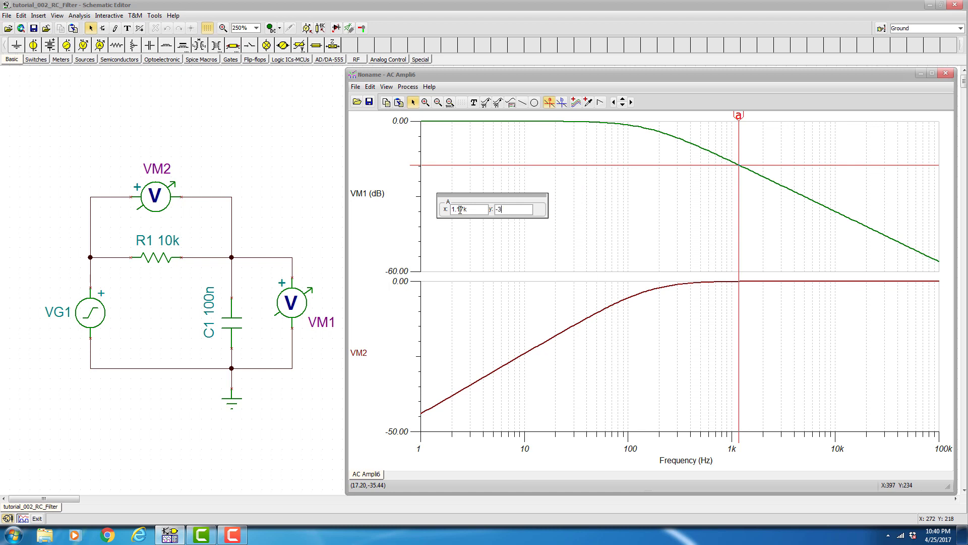
key("Return")
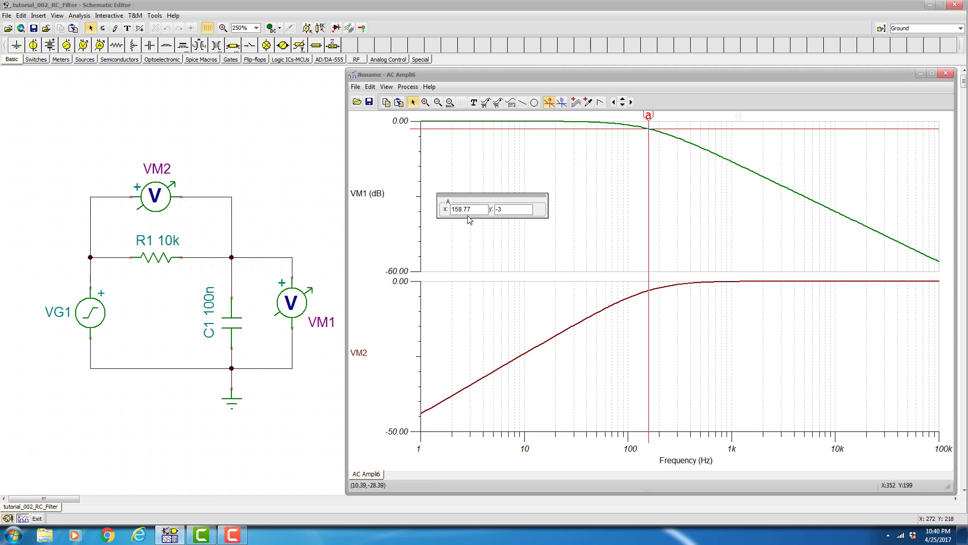
Step: Drop cursor b on the VM1 curve and set its gain to -9 dB, about 419.36 Hz
left_click(561, 101)
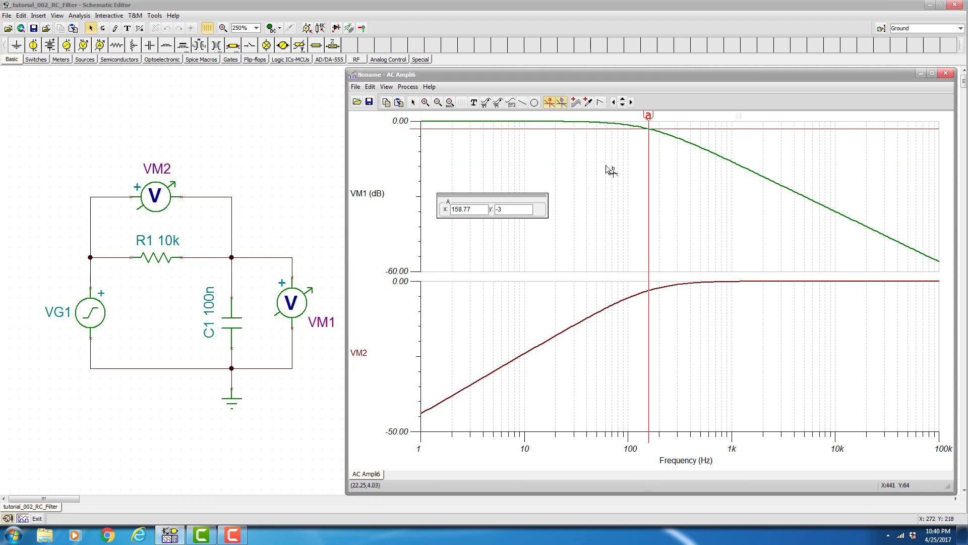
left_click(712, 153)
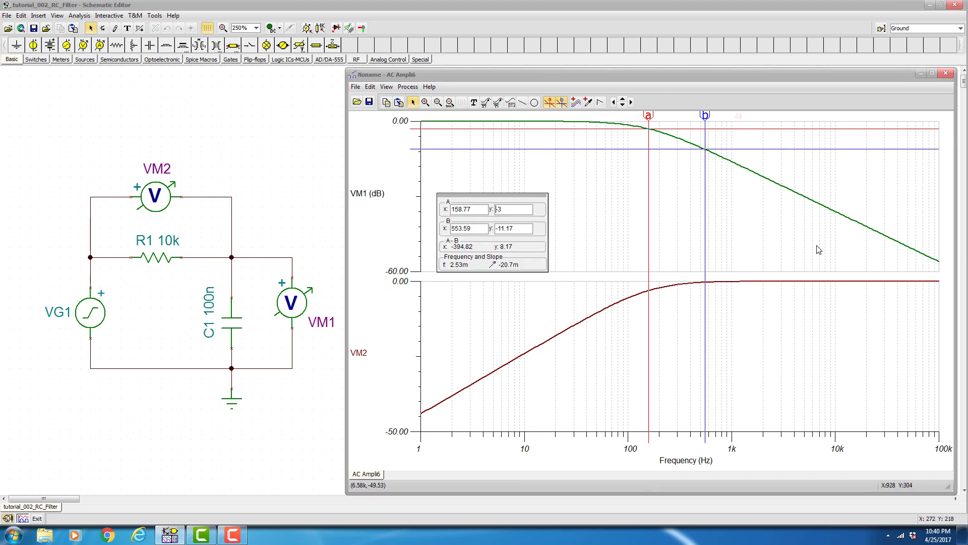
double_click(522, 229)
type("-9")
key("Return")
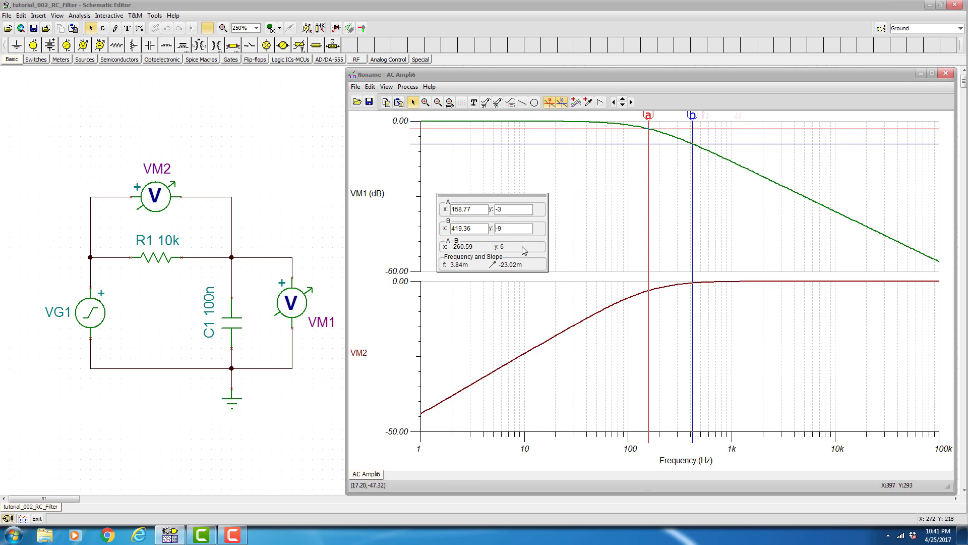
Step: Set cursor a to 3k (-25.52 dB) and cursor b to 6k (-31.53 dB)
double_click(478, 208)
type("3")
key("Return")
key("Tab")
key("Tab")
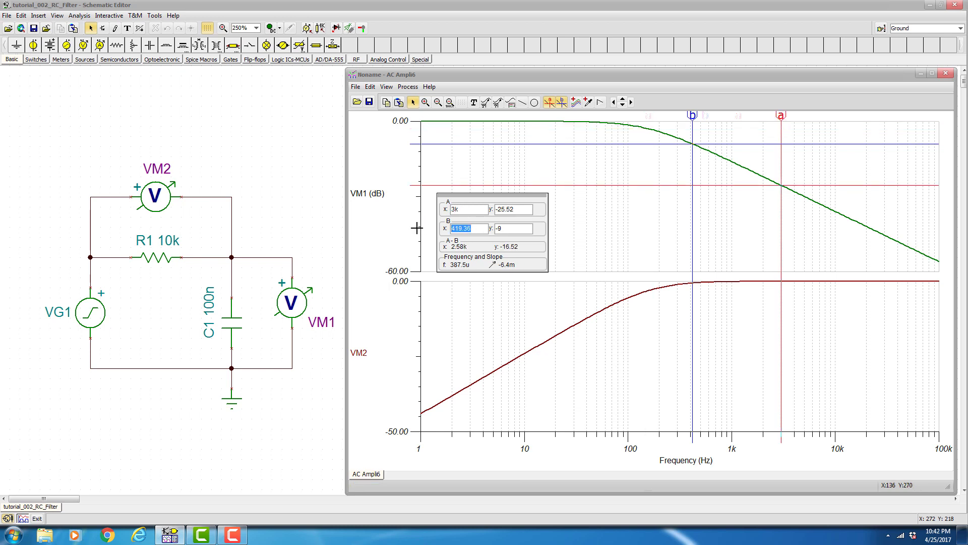
type("6k")
key("Return")
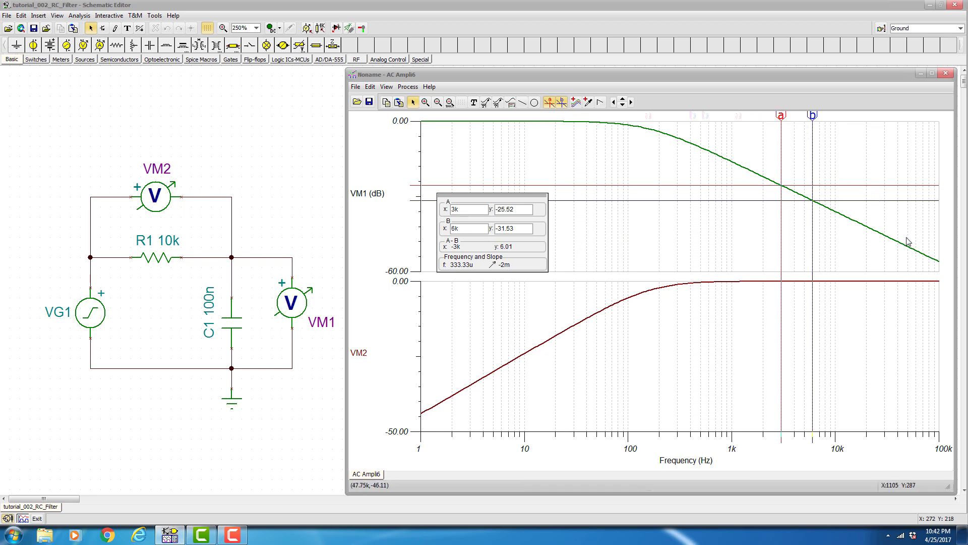
Step: Move cursor b to 20k and read about -41.98 dB against the 10 kHz value
double_click(467, 211)
type("10")
key("Tab")
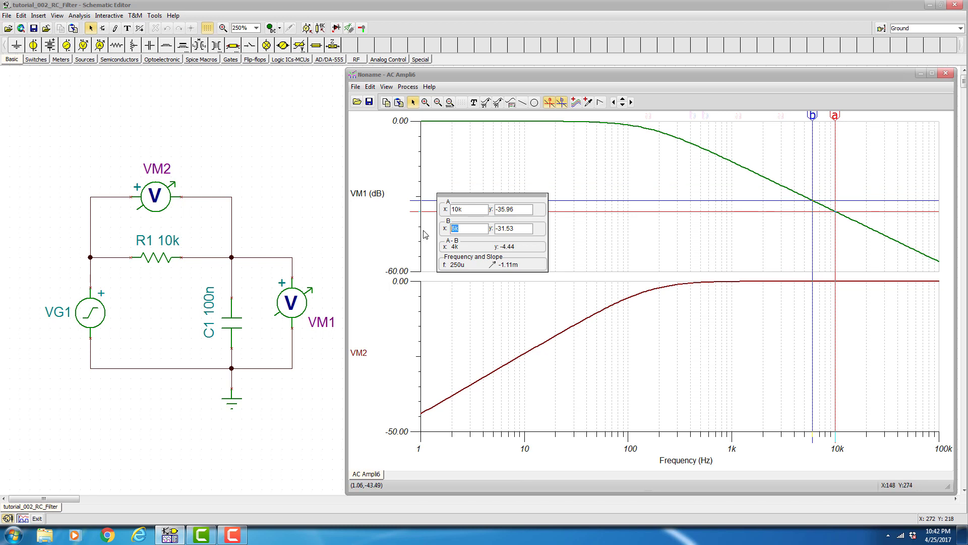
type("20")
key("Return")
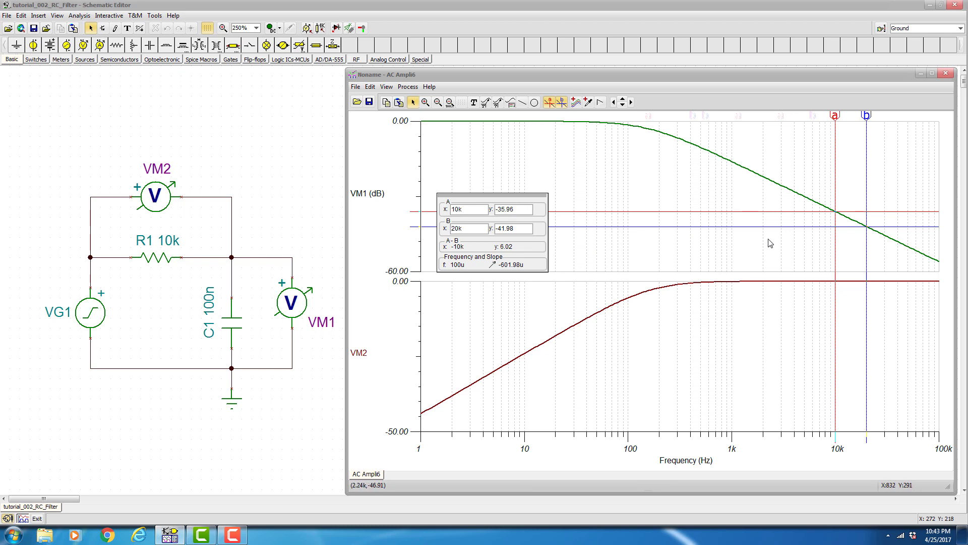
Step: Close the AC Analysis result window to return to the Schematic Editor
left_click(947, 74)
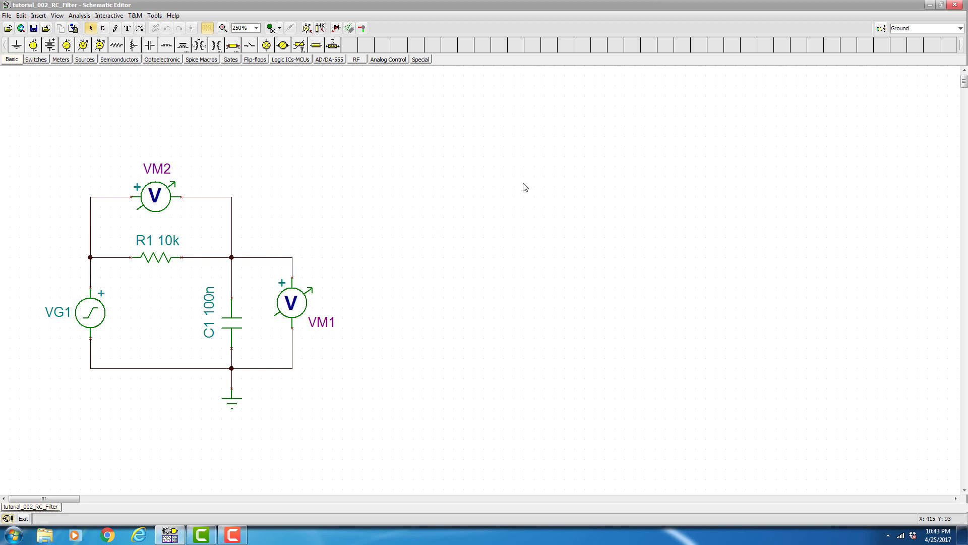
Step: Set the Width of pulse in VG1's pulse signal properties to 12m and confirm both dialogs
left_click(92, 314)
right_click(93, 314)
left_click(118, 426)
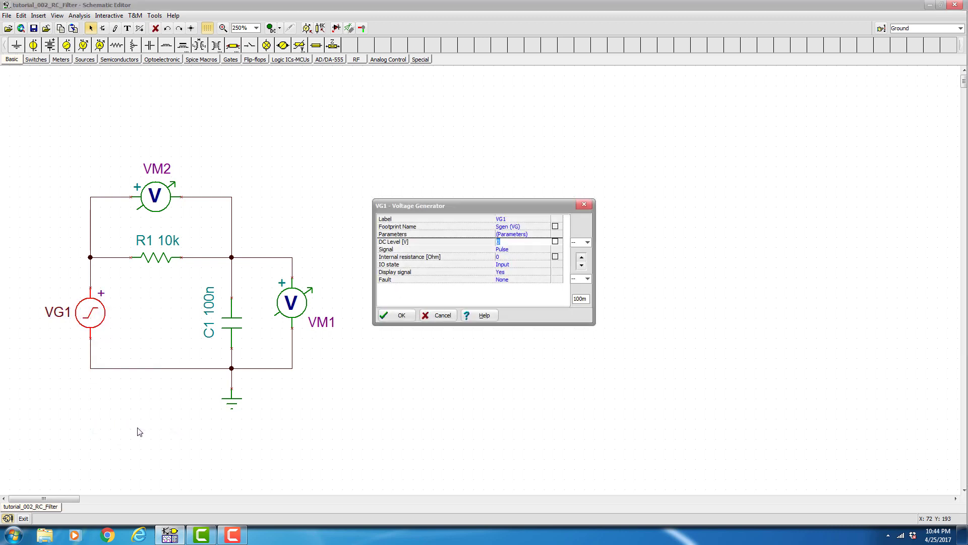
left_click(509, 250)
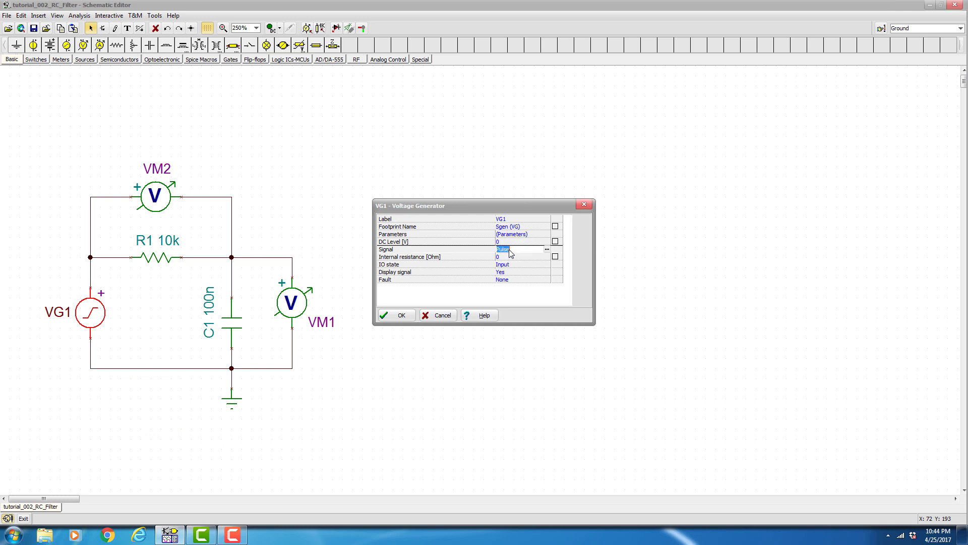
left_click(546, 249)
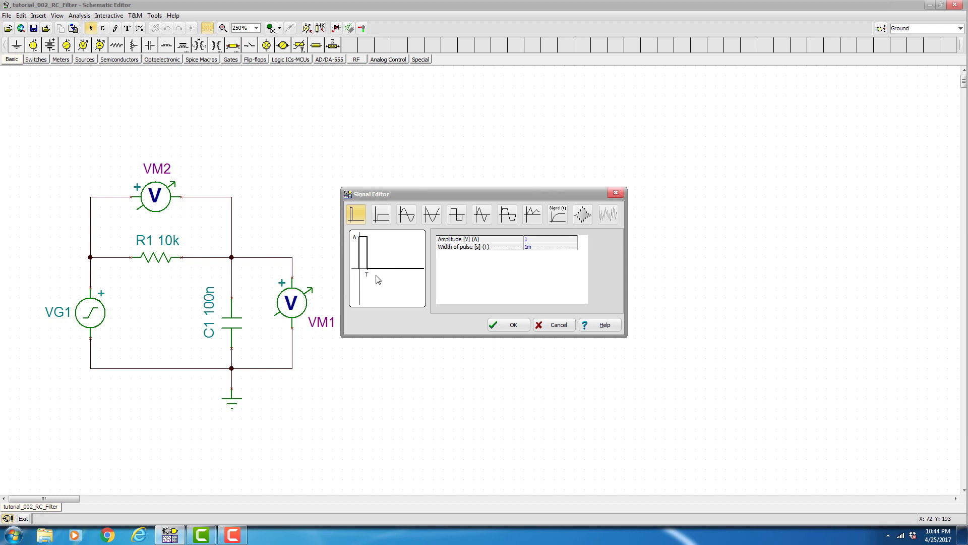
left_click(537, 248)
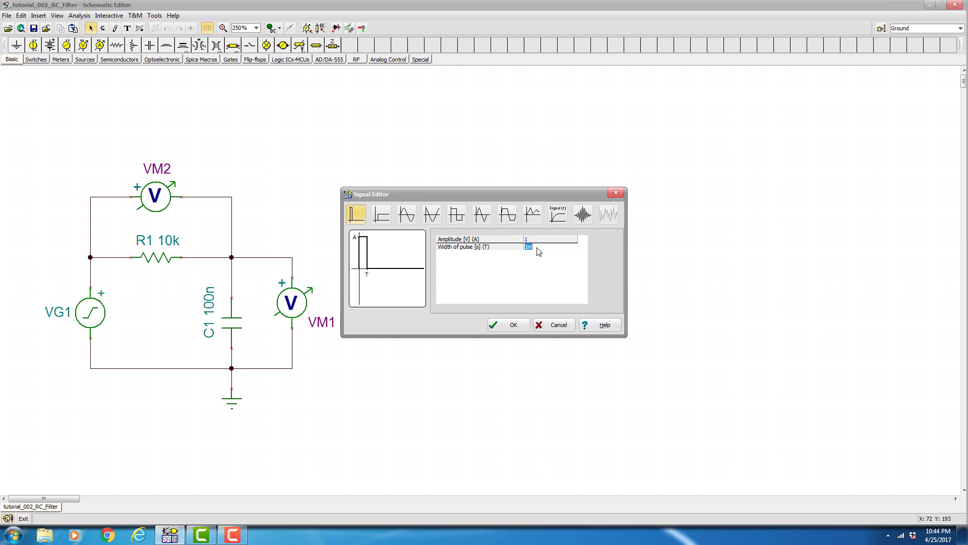
type("1")
type("2")
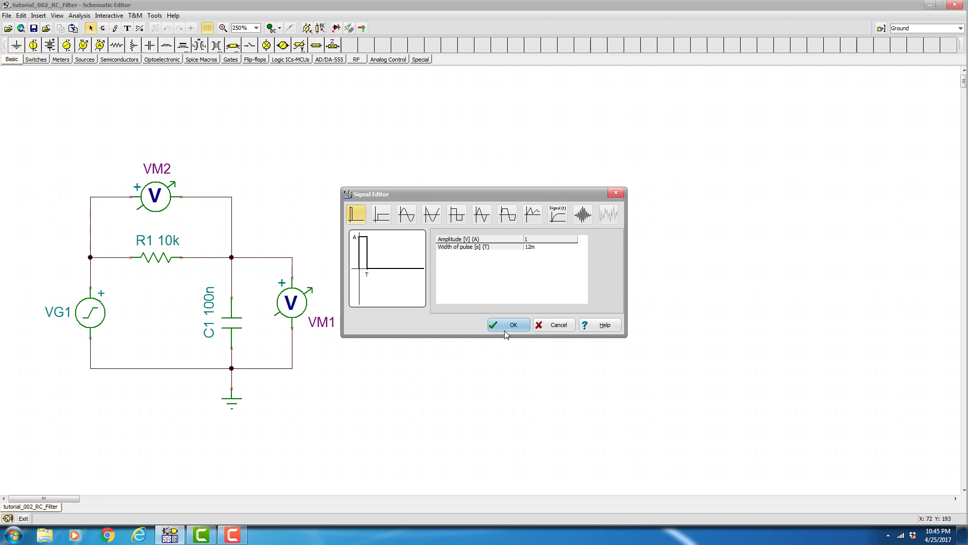
left_click(505, 331)
left_click(407, 319)
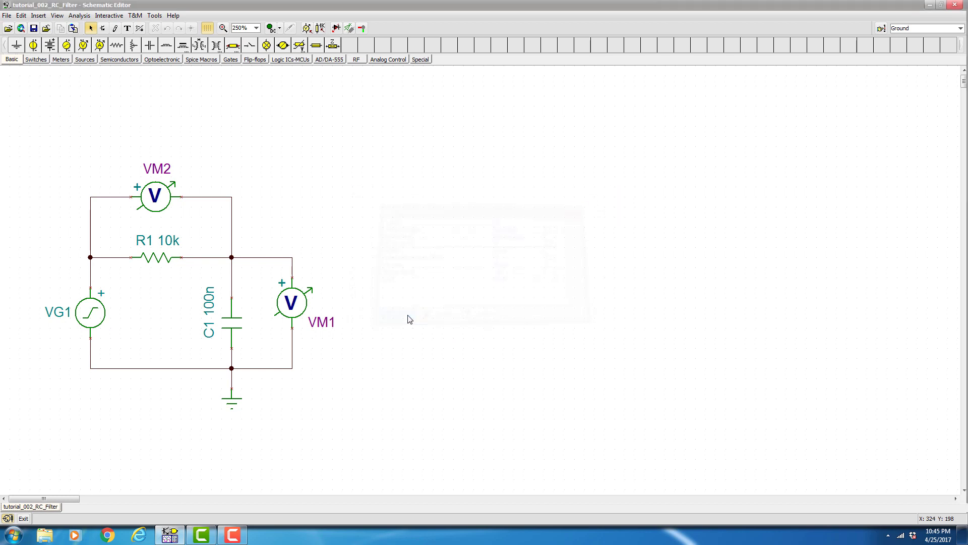
Step: Open the Transient analysis settings, keeping Start display 0 and entering End display 25m
left_click(78, 16)
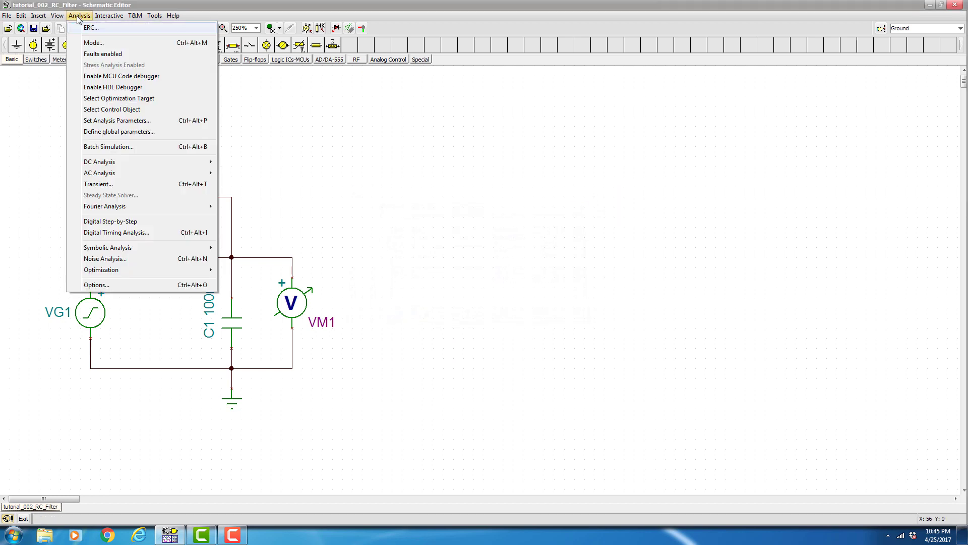
left_click(93, 188)
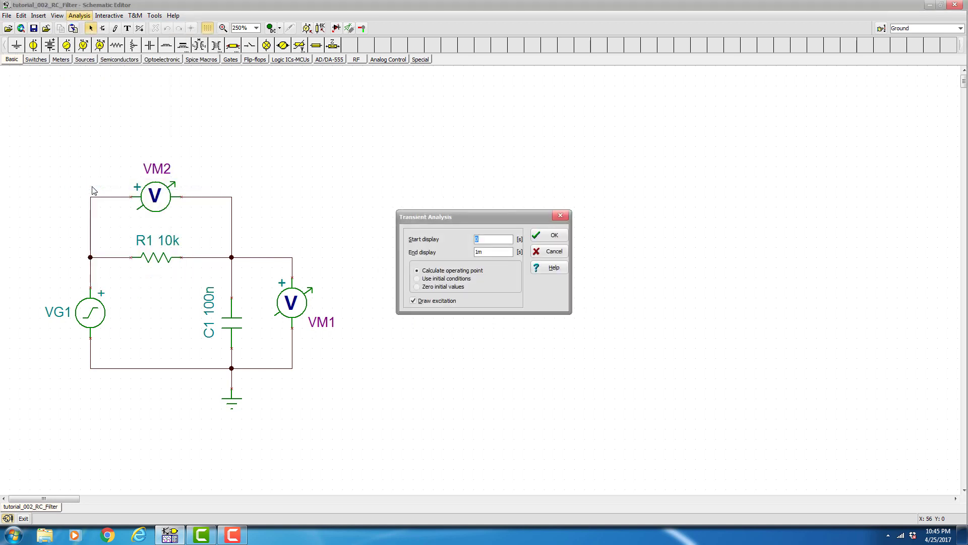
key("Tab")
type("25")
Step: Run the transient simulation to plot the VG1, VM1 and VM2 traces over time
left_click(552, 240)
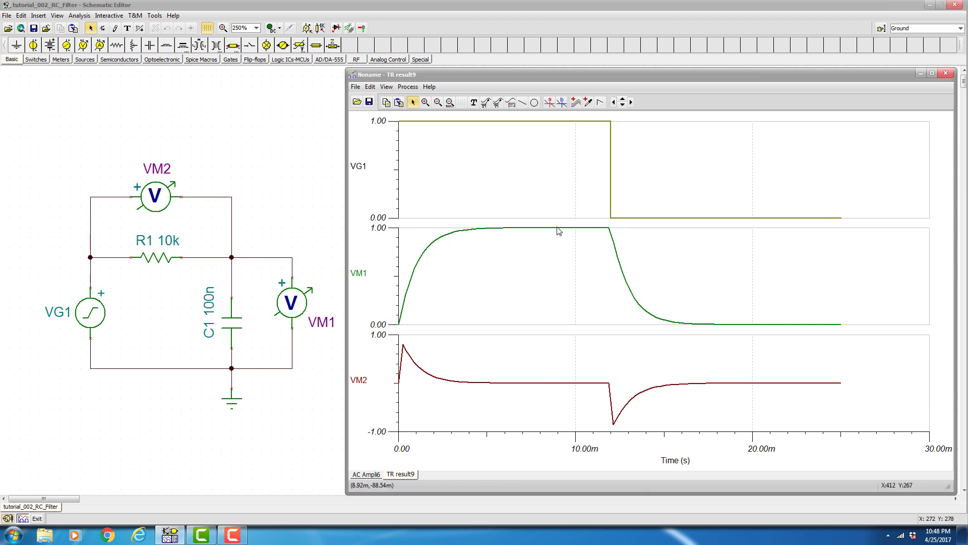
Step: Place cursor a on the VM1 trace and move its readout box beside VM1's falling edge
left_click(549, 102)
left_click(632, 289)
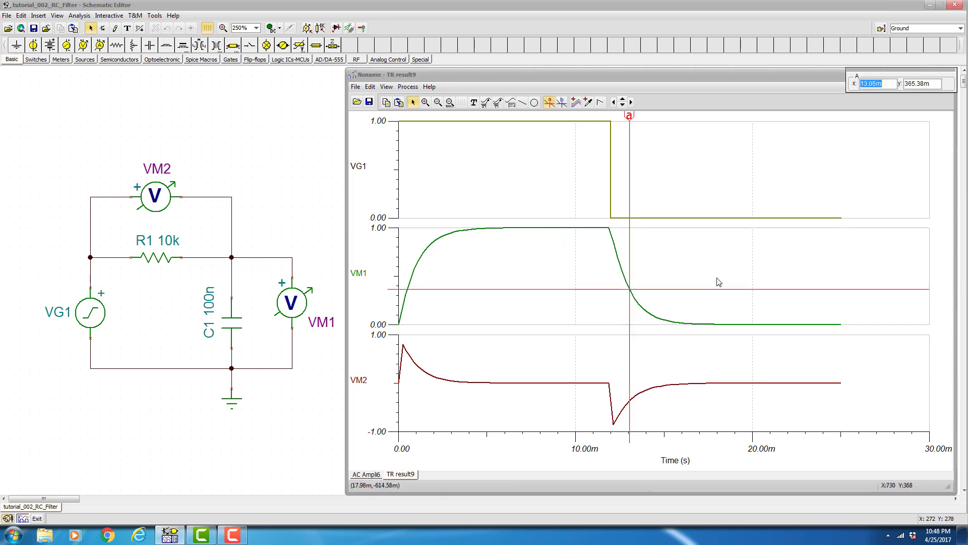
mouse_move(871, 76)
left_mouse_down()
mouse_move(559, 276)
mouse_move(450, 261)
left_mouse_up()
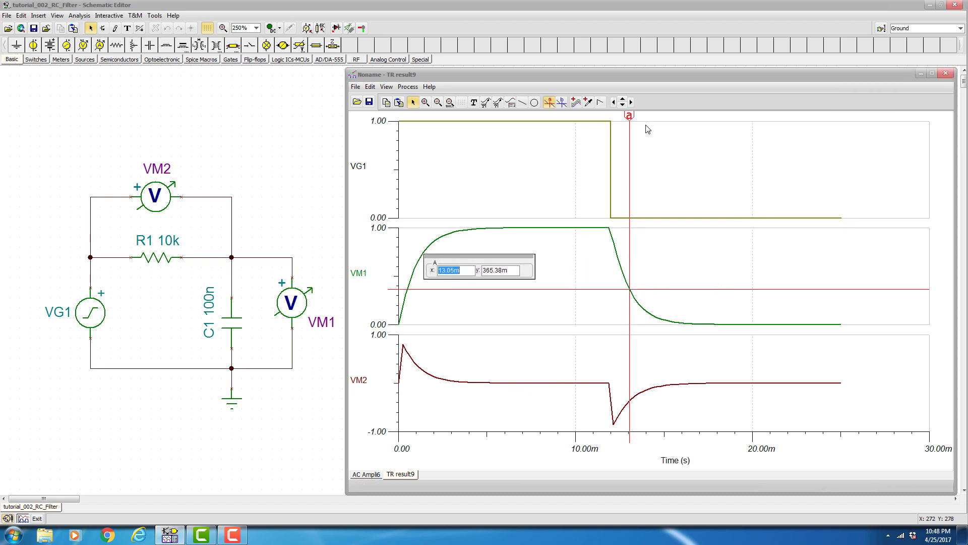
left_click_drag(494, 267, 704, 239)
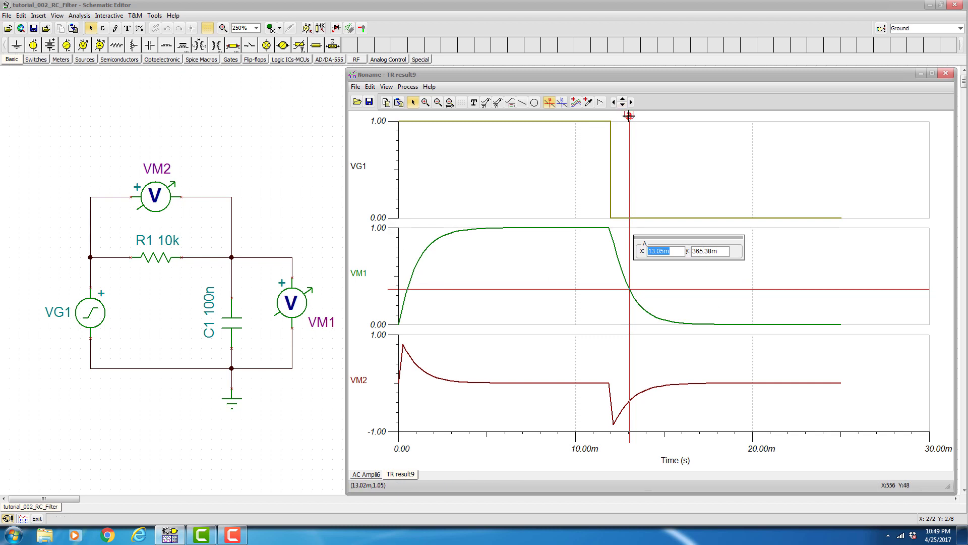
Step: Drag cursor a along VM1 to about 7.38 ms, reading roughly 999.45 mV
left_click_drag(629, 115, 599, 128)
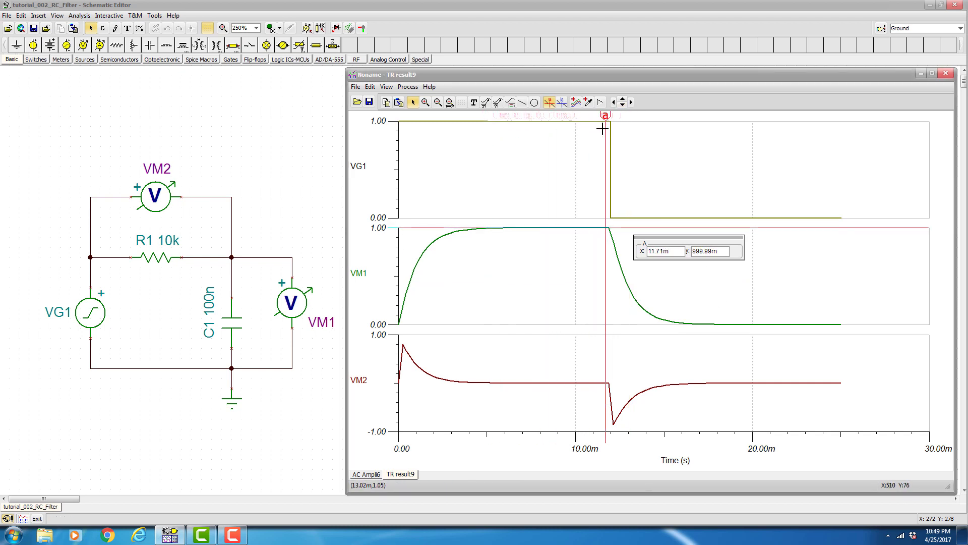
mouse_move(599, 128)
left_mouse_down()
mouse_move(473, 140)
mouse_move(606, 137)
left_mouse_up()
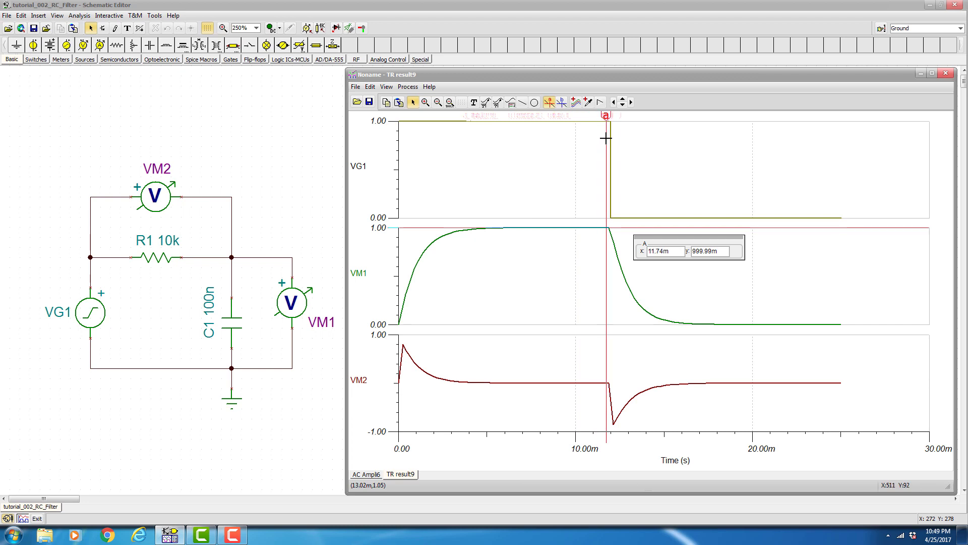
mouse_move(606, 138)
left_mouse_down()
mouse_move(501, 134)
mouse_move(398, 168)
mouse_move(529, 123)
left_mouse_up()
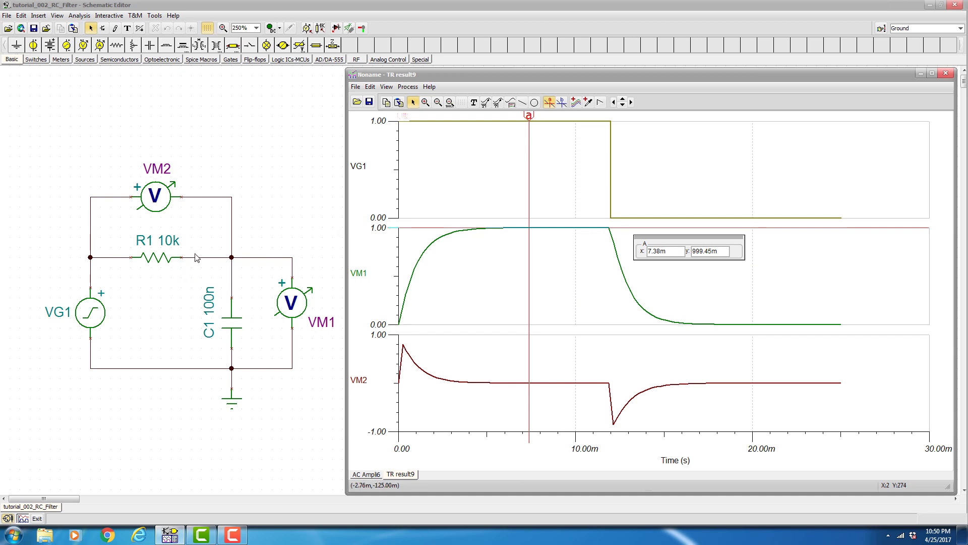
Step: Step cursor a's x value through 1m, 2m, 3m and finally 8m, reading 999.71 mV
double_click(641, 250)
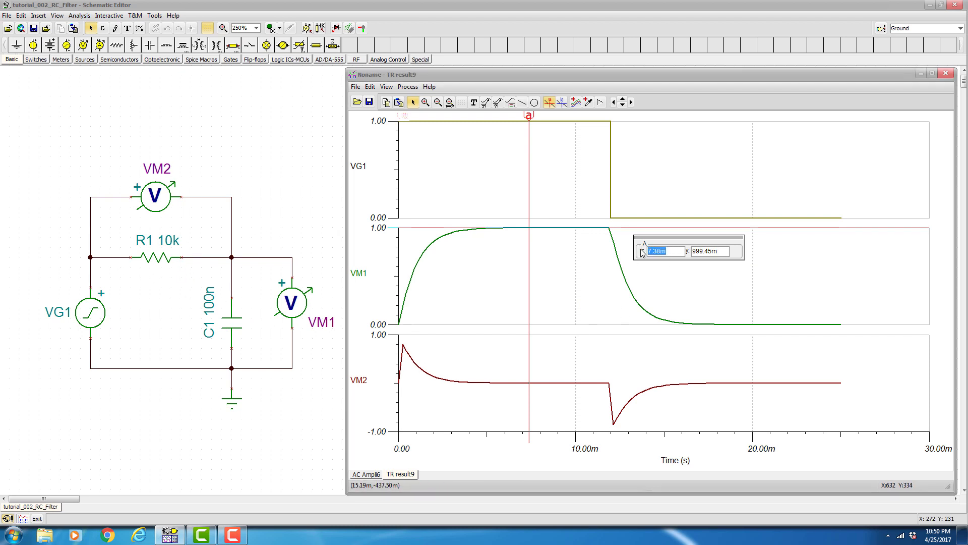
type("1m")
key("Return")
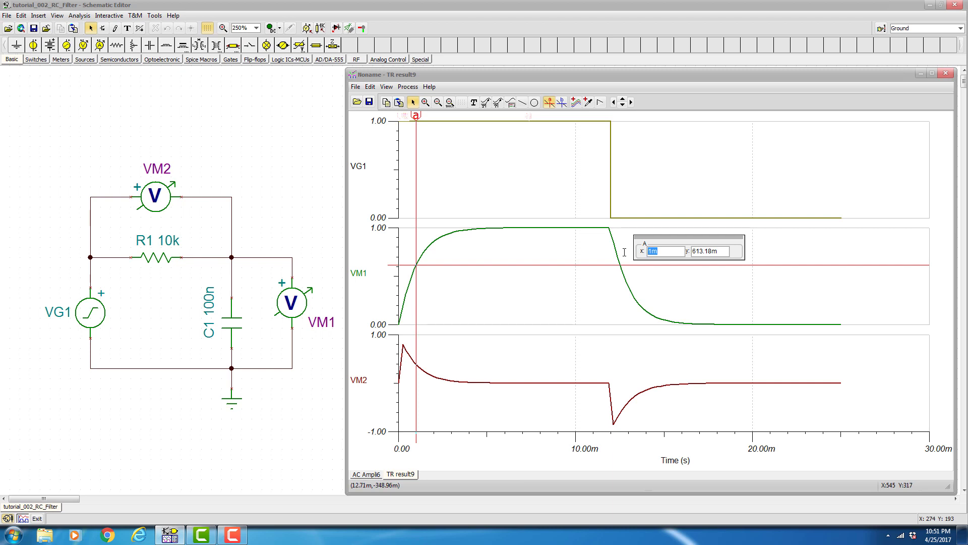
type("2")
key("Return")
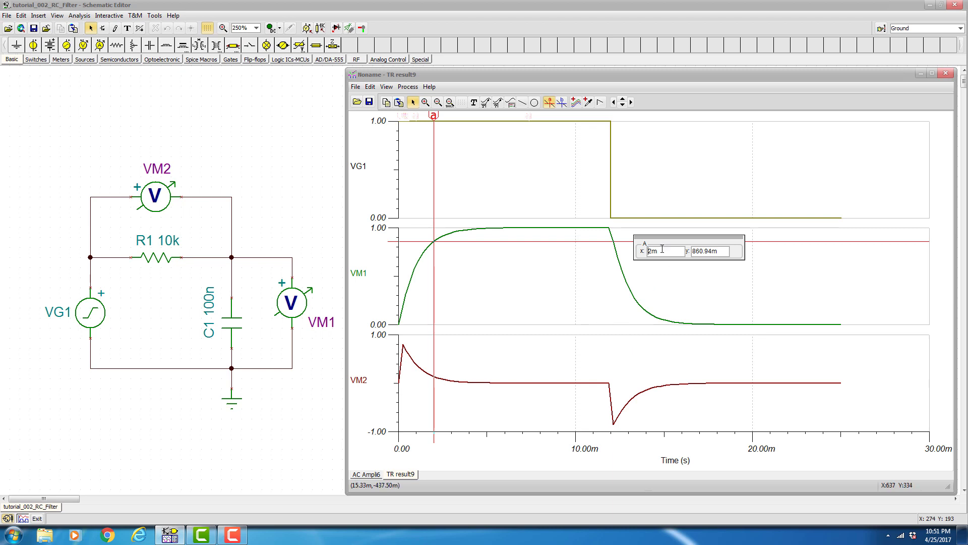
left_click_drag(661, 248, 641, 252)
type("3")
key("Return")
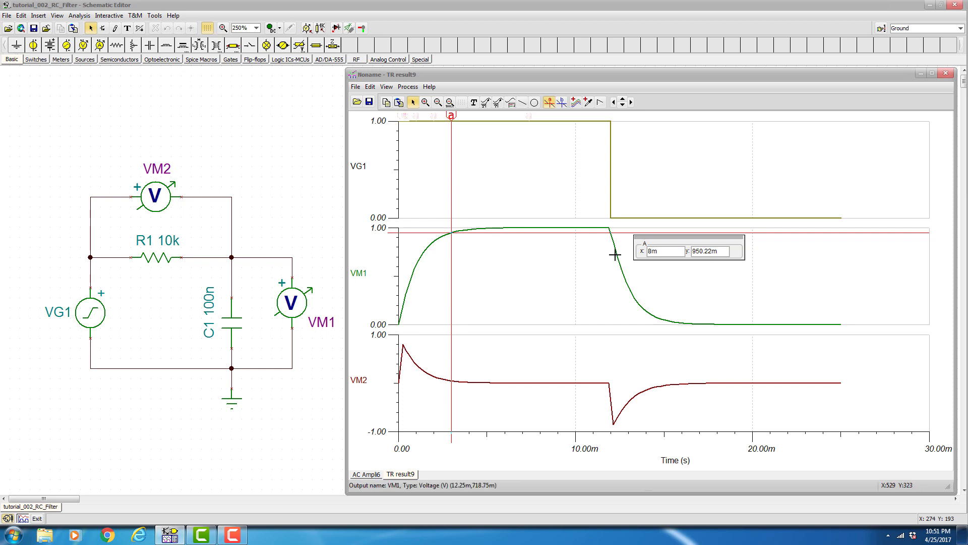
key("Return")
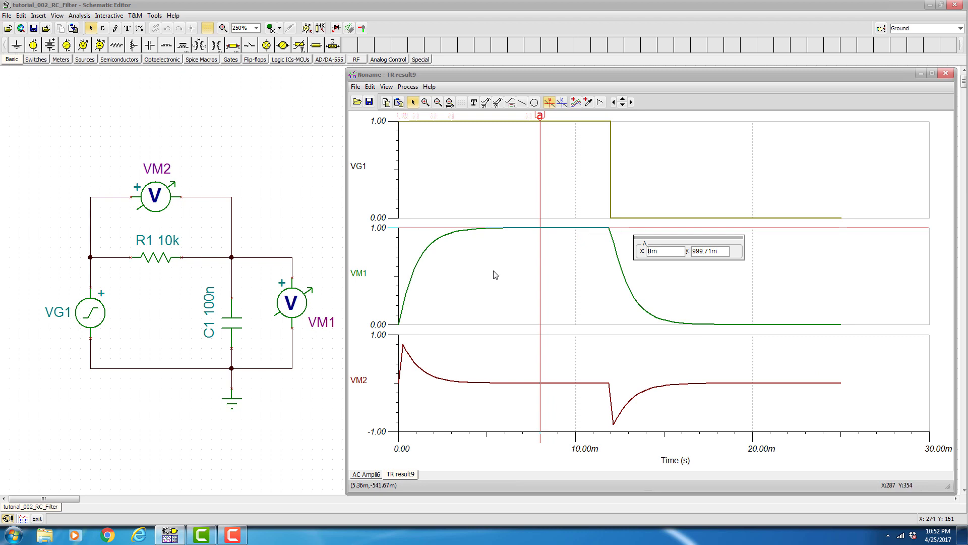
Step: Replace R1's 10k resistance with 100 in its properties
double_click(159, 260)
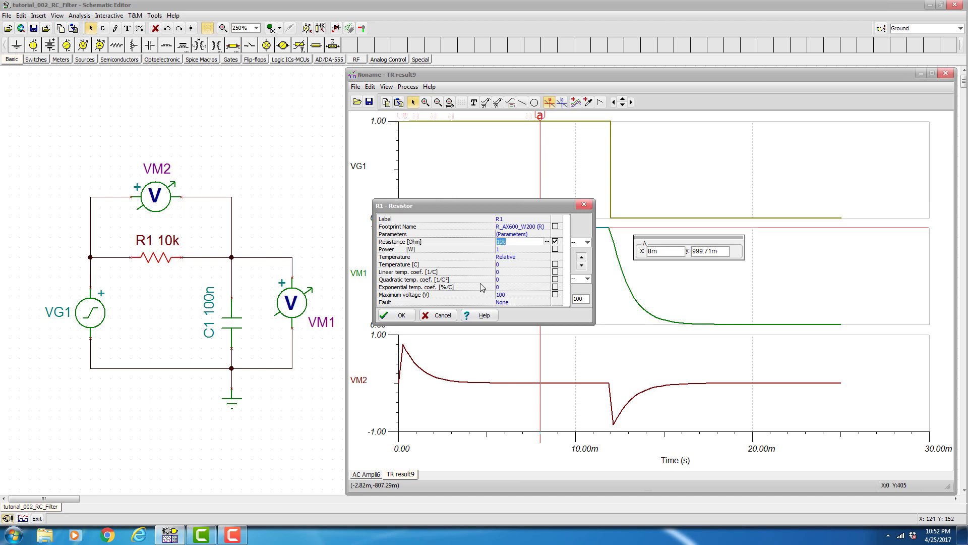
type("1")
key("Return")
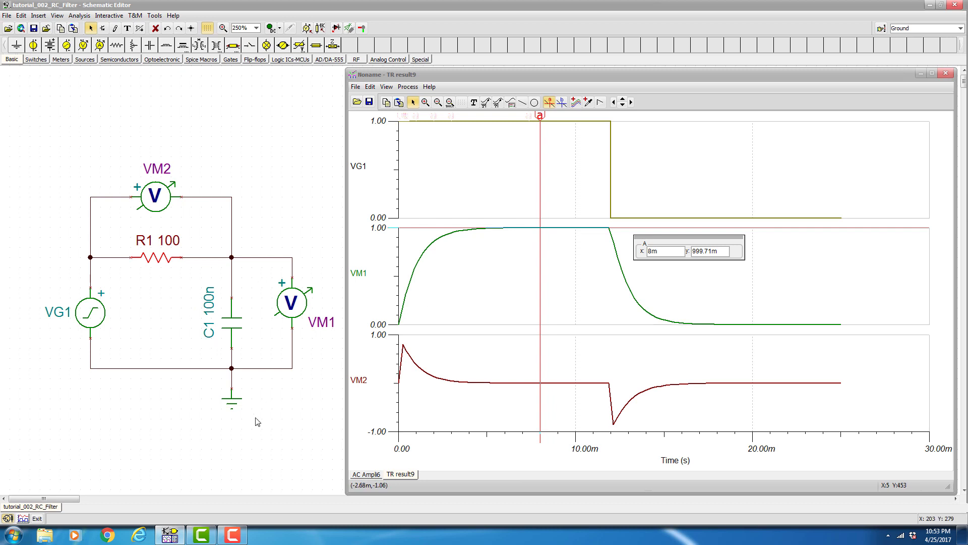
Step: Run the transient analysis again with End display set to 1m
left_click(78, 16)
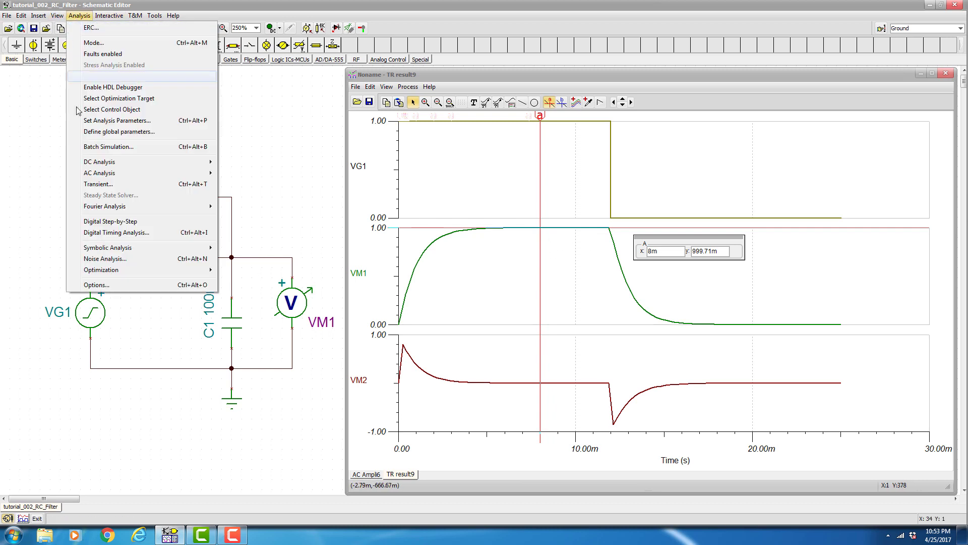
left_click(103, 185)
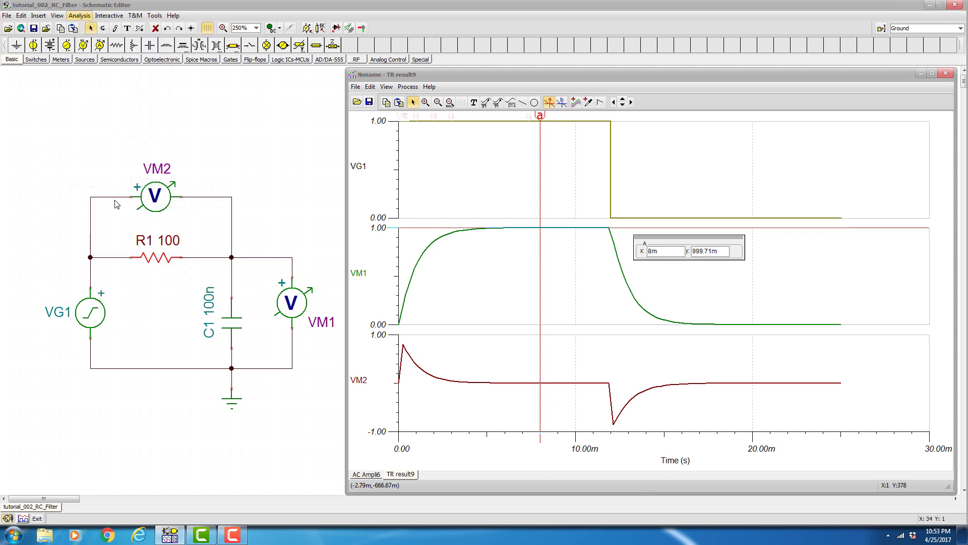
double_click(492, 252)
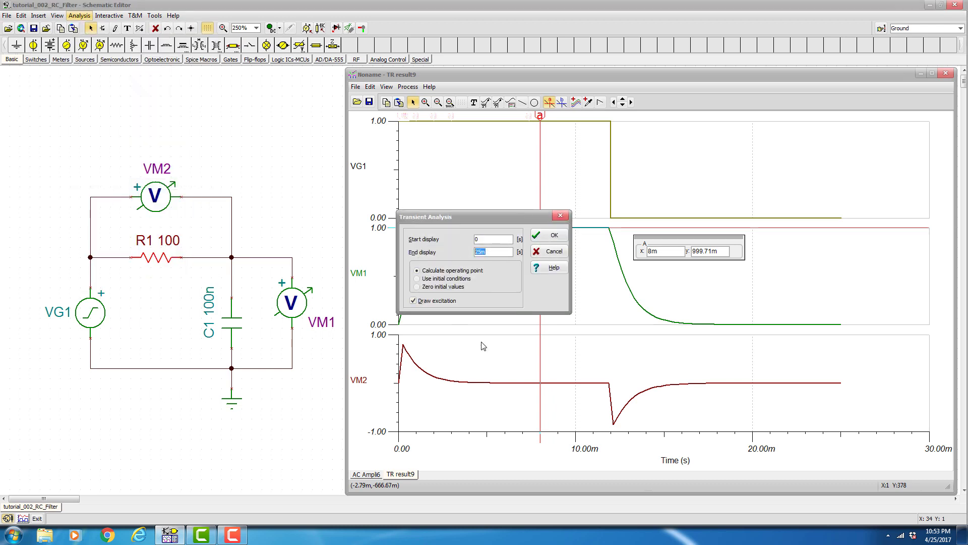
type("1")
type("m")
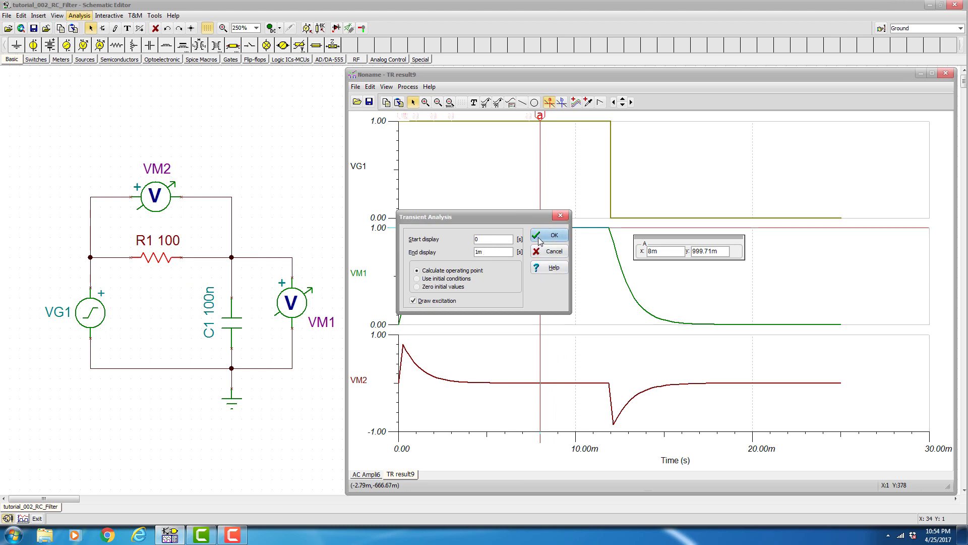
left_click(540, 239)
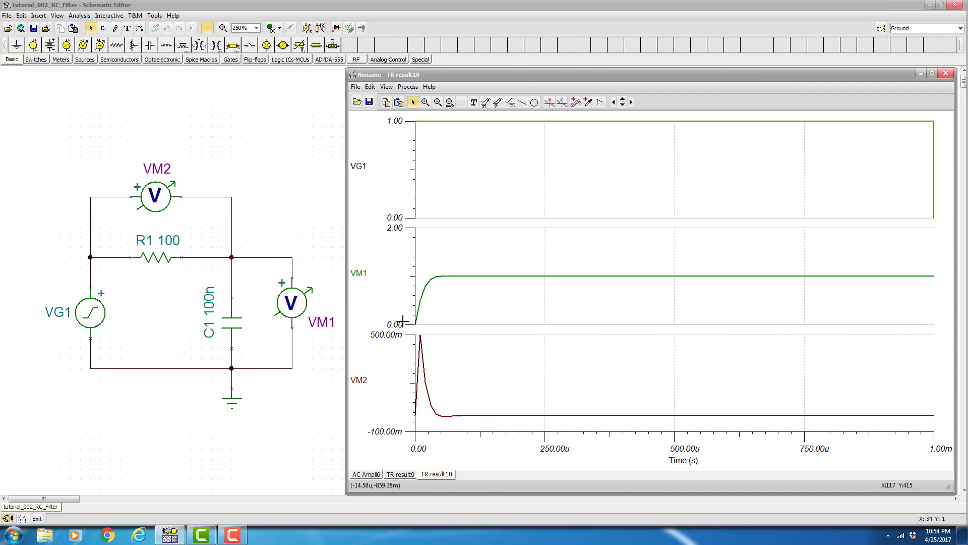
Step: Zoom the new result to a rectangle spanning 0 to about 200 µs
left_click(426, 101)
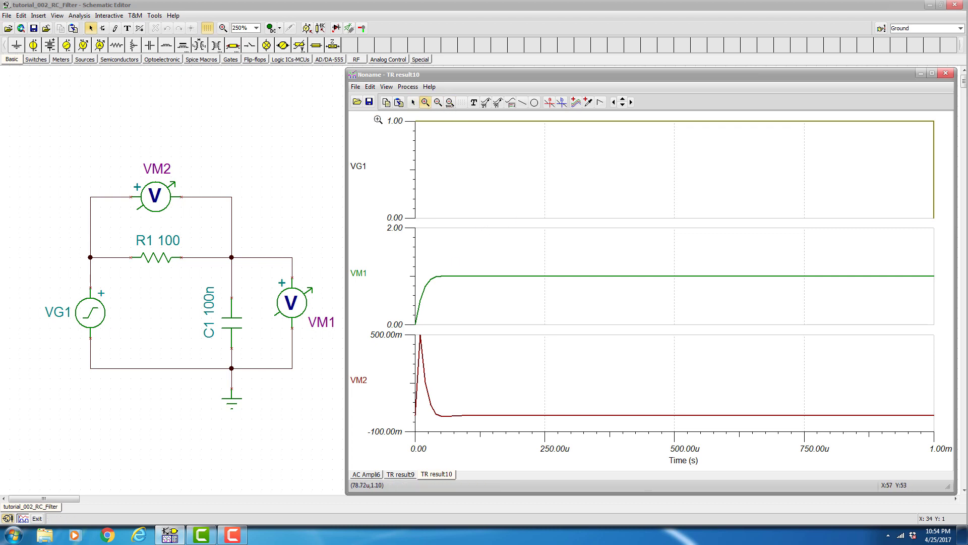
mouse_move(378, 119)
left_mouse_down()
mouse_move(447, 463)
mouse_move(485, 460)
left_mouse_up()
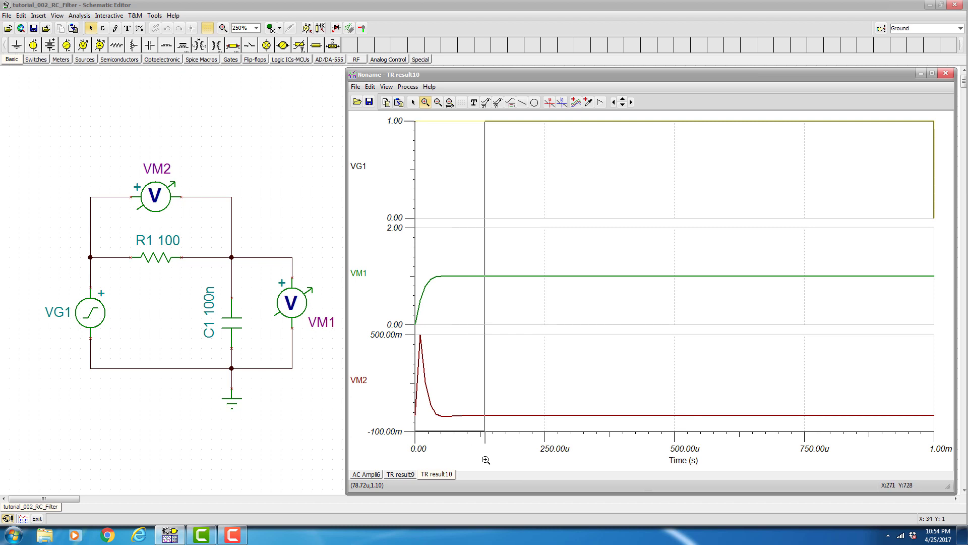
left_click_drag(485, 460, 502, 462)
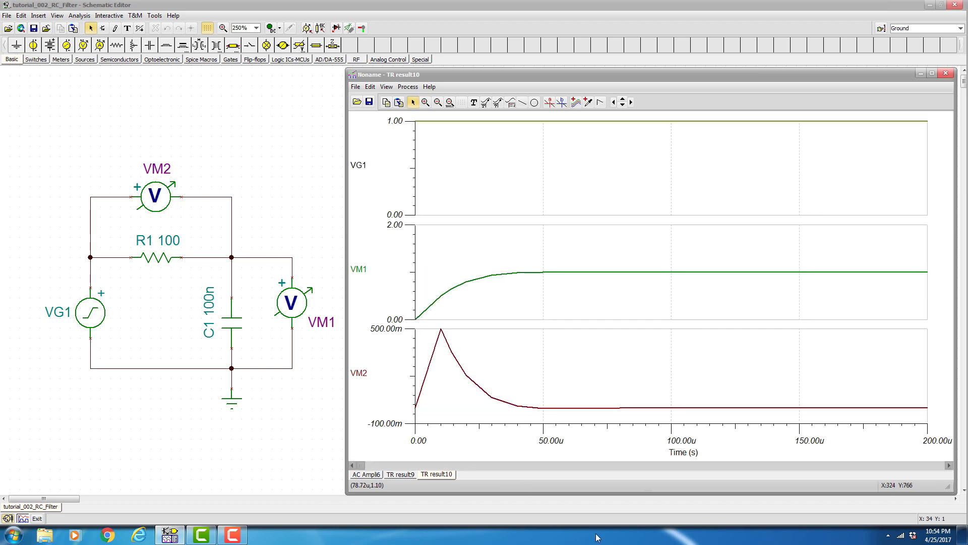
Step: Place cursor a on VM1, move its readout, and set x to 80u (about 1 V)
left_click(550, 105)
left_click(568, 277)
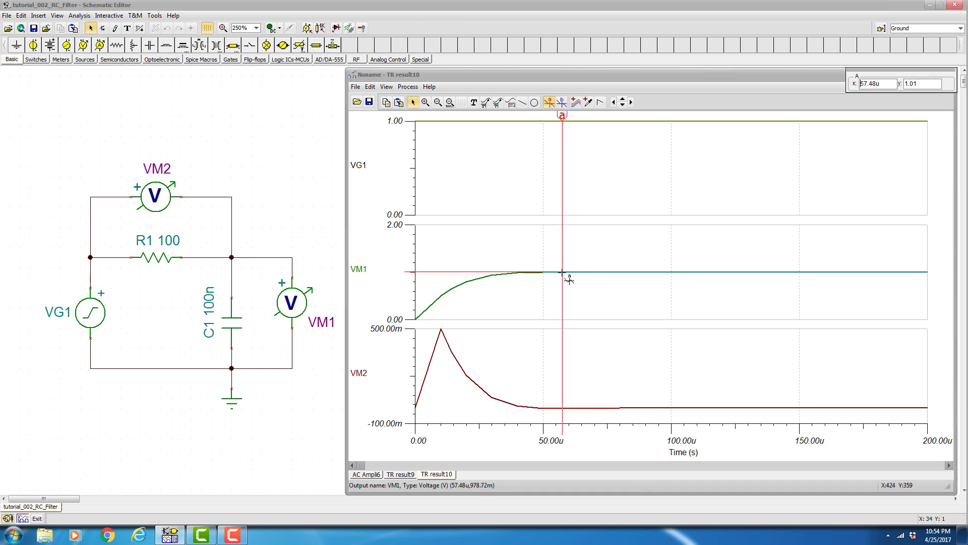
left_click_drag(865, 75, 590, 321)
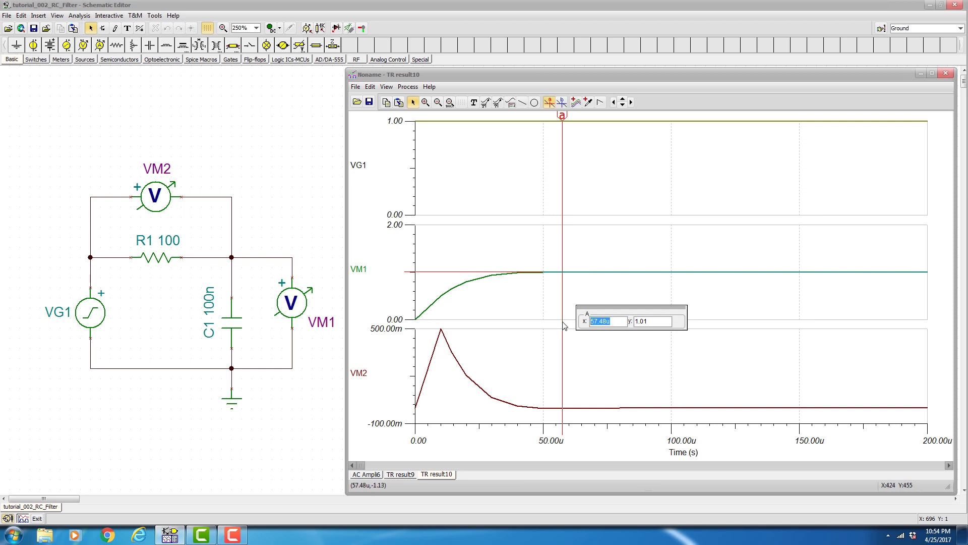
type("80u")
key("Return")
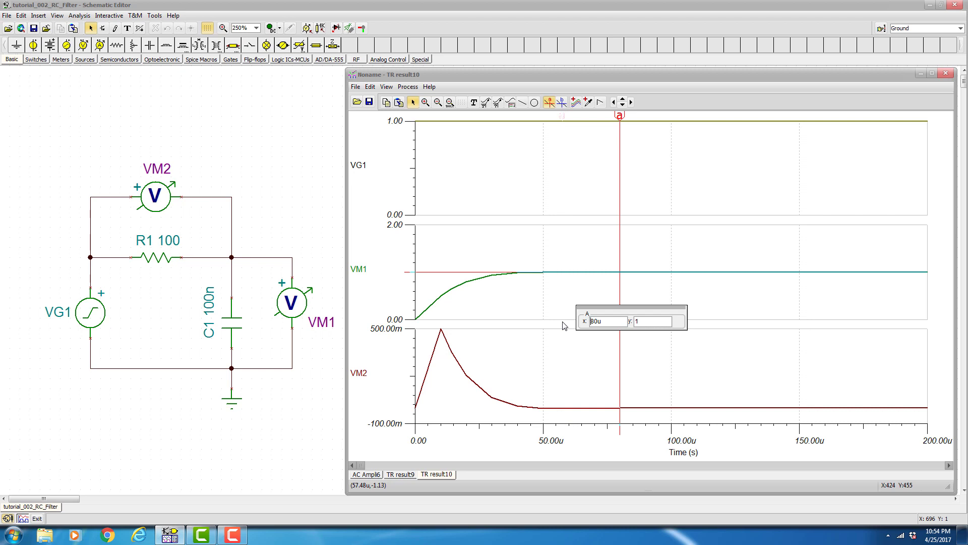